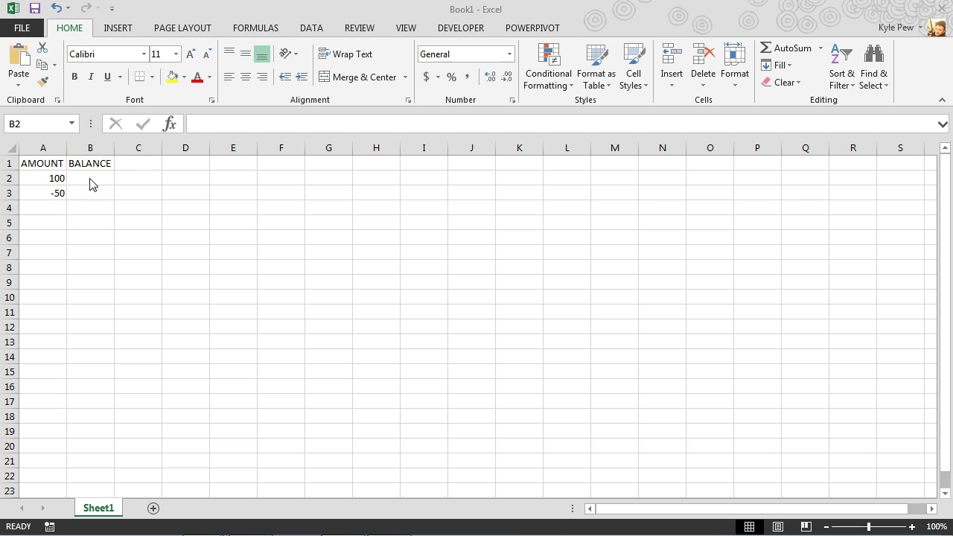
- Enter the formula =A2 in cell B2 as the opening balance
{"action": "left_click", "coordinate": [90, 179]}
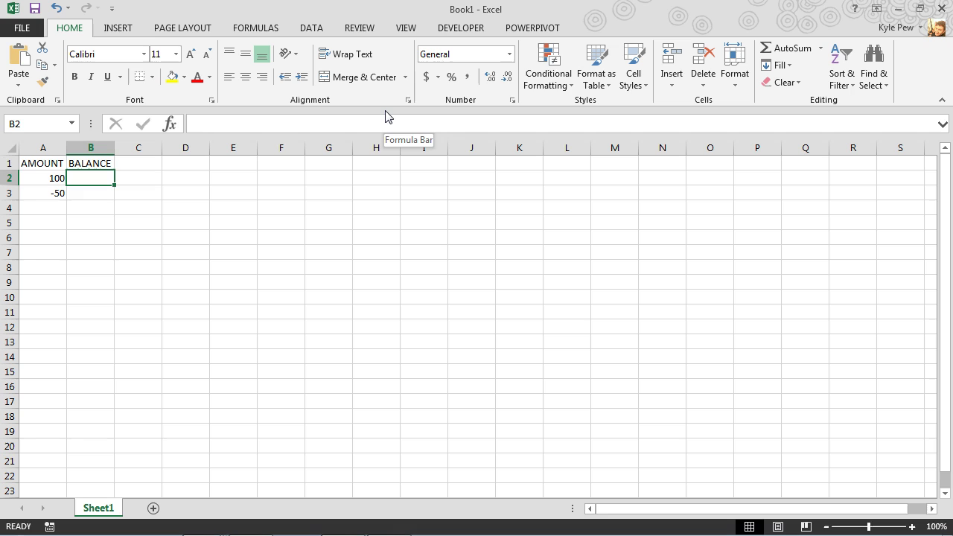
{"action": "type", "text": "="}
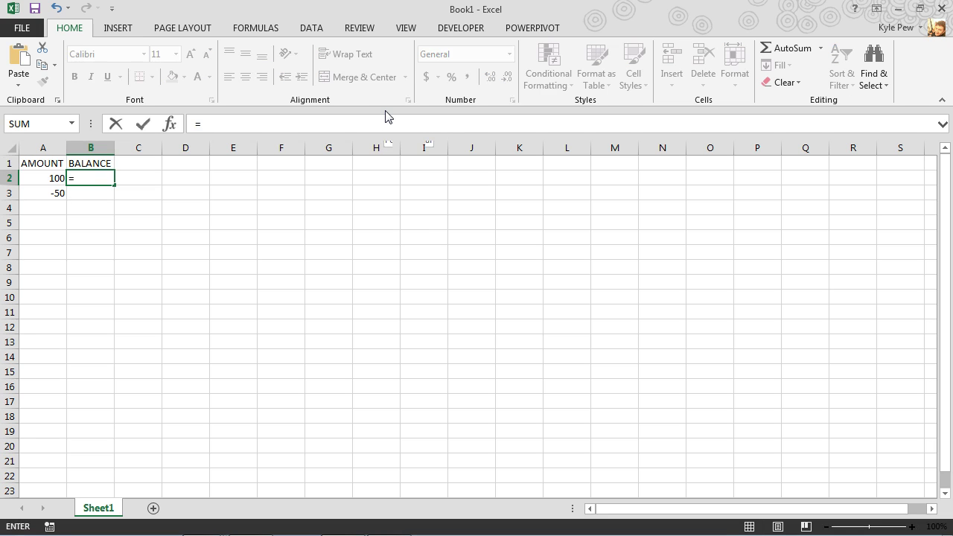
{"action": "left_click", "coordinate": [36, 177]}
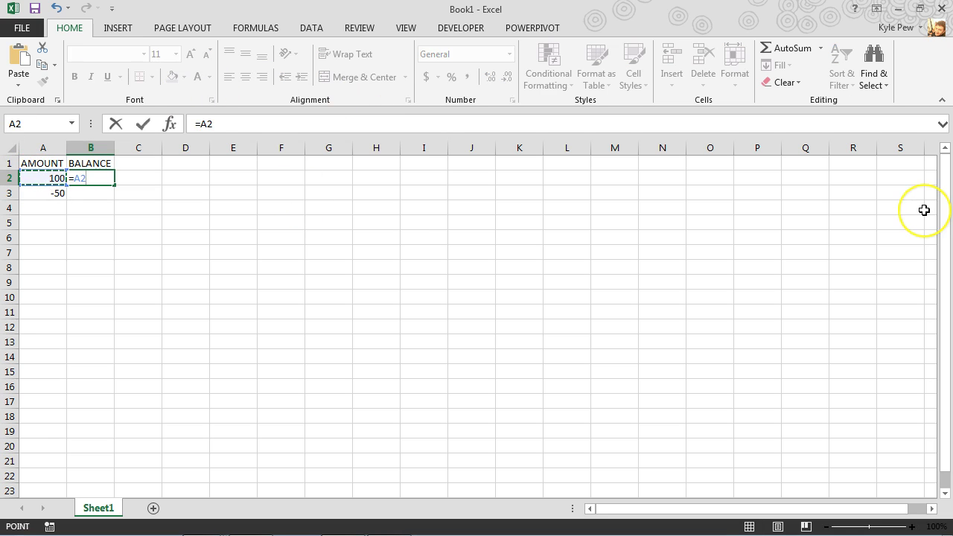
{"action": "key", "text": "Return"}
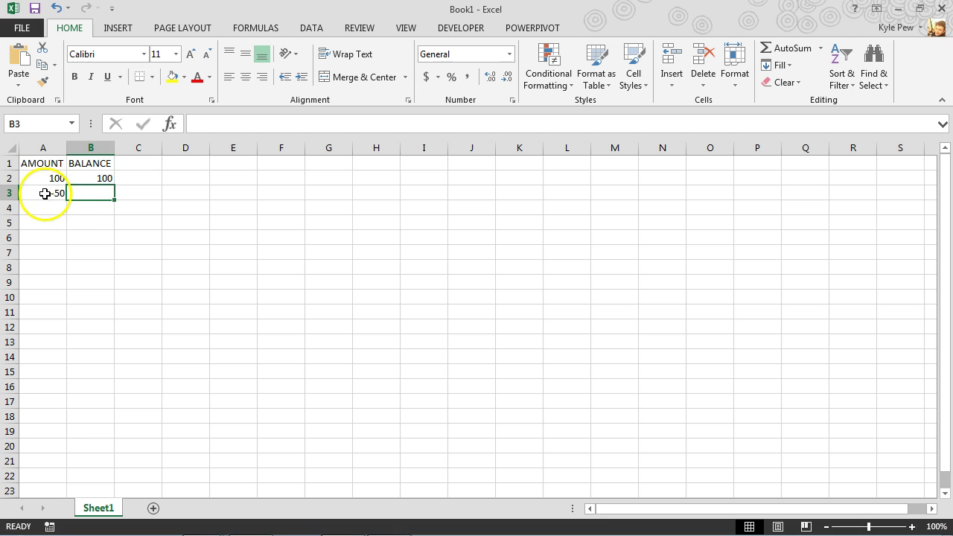
- Enter the running balance formula =B2+A3 in cell B3, adding the current amount to the previous balance
{"action": "type", "text": "="}
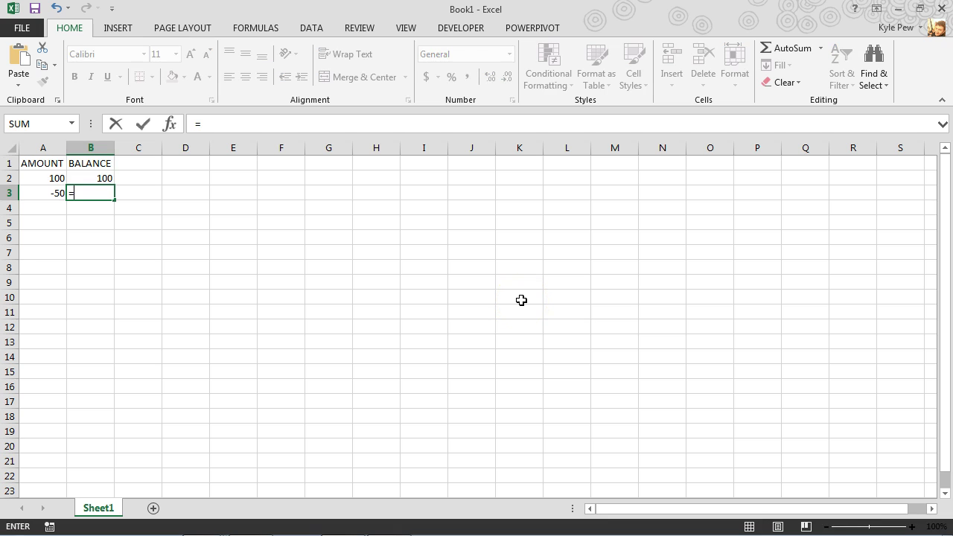
{"action": "left_click", "coordinate": [97, 177]}
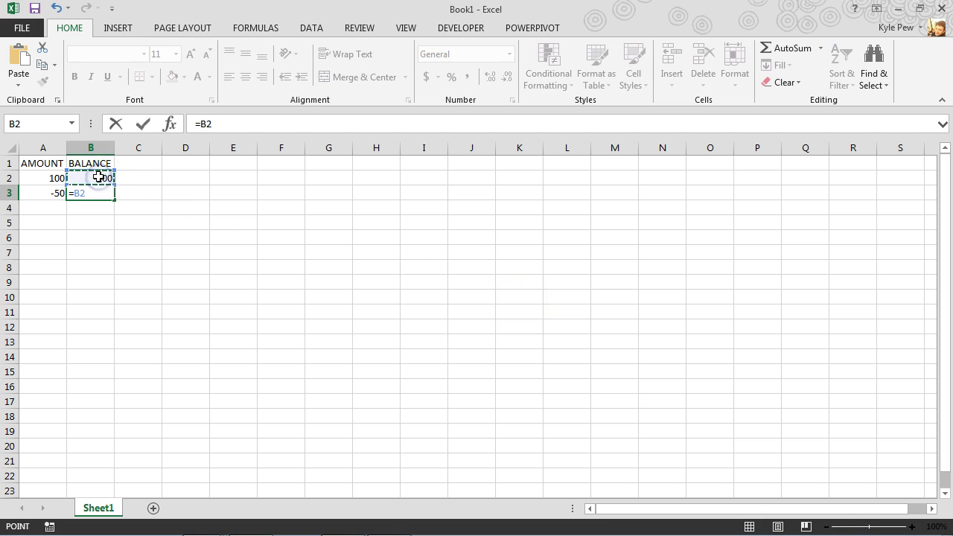
{"action": "type", "text": "+"}
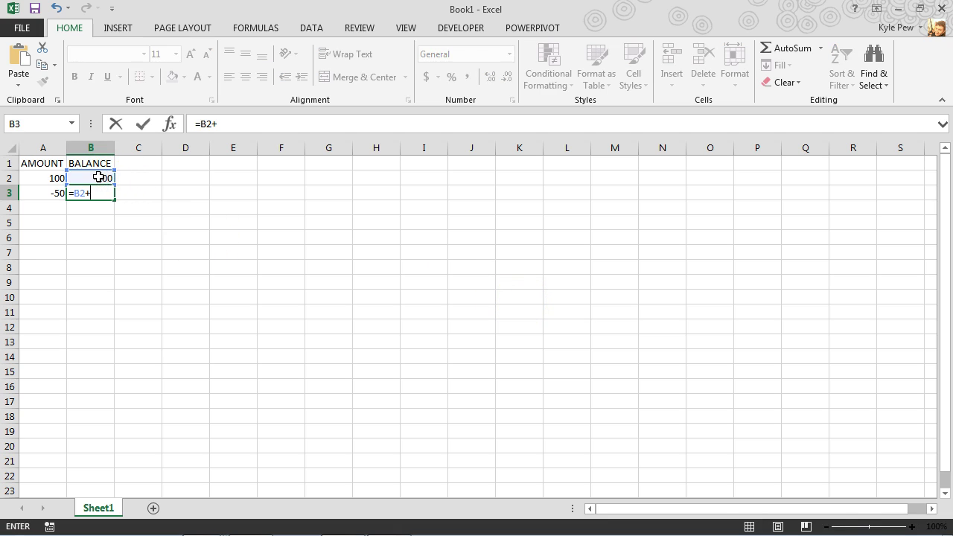
{"action": "left_click", "coordinate": [42, 192]}
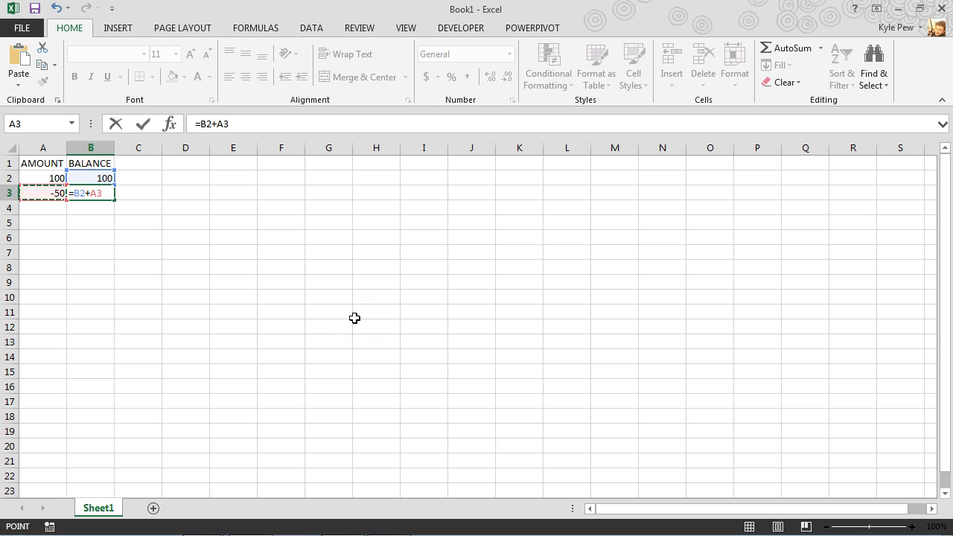
{"action": "key", "text": "Return"}
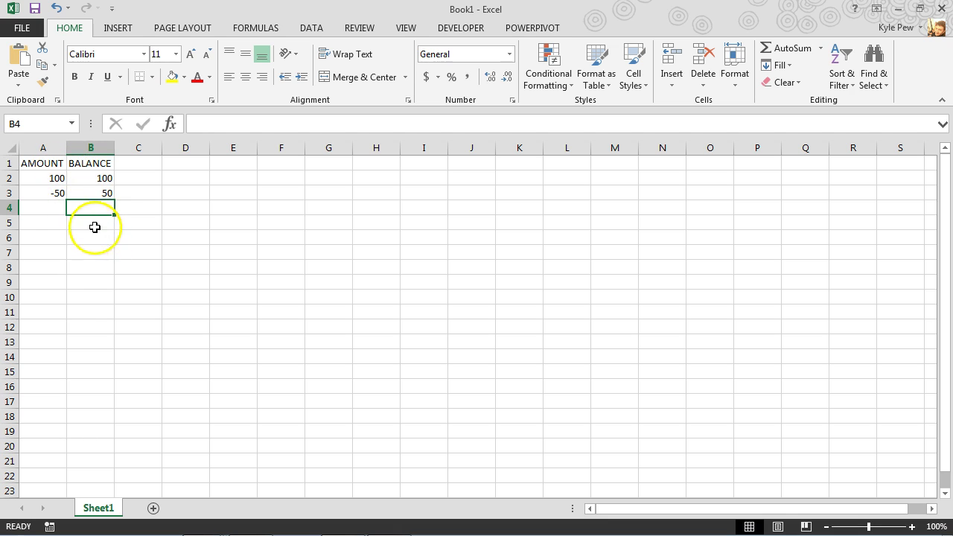
- Format the range A1:B3 as a table with headers, using the blue light style with a solid header row
{"action": "left_click", "coordinate": [50, 163]}
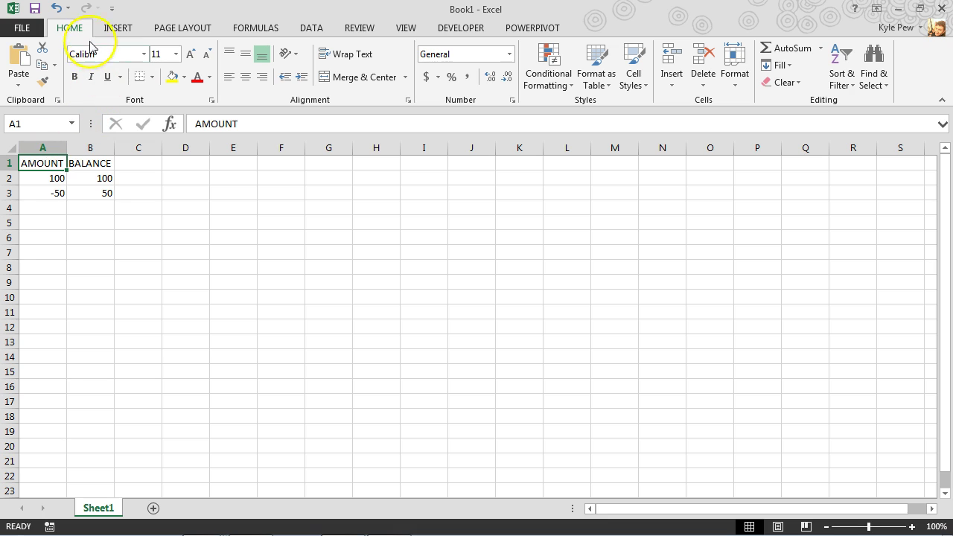
{"action": "left_click", "coordinate": [595, 82]}
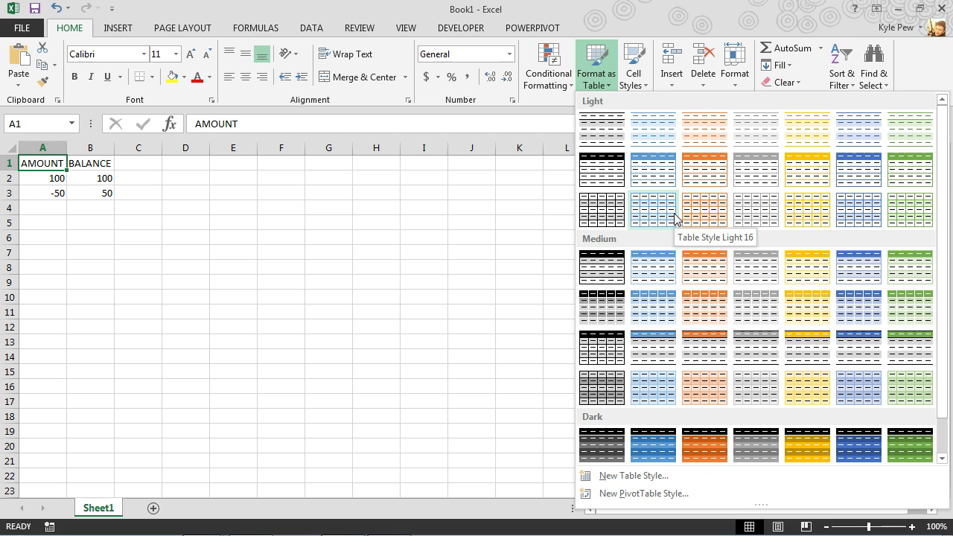
{"action": "left_click", "coordinate": [653, 167]}
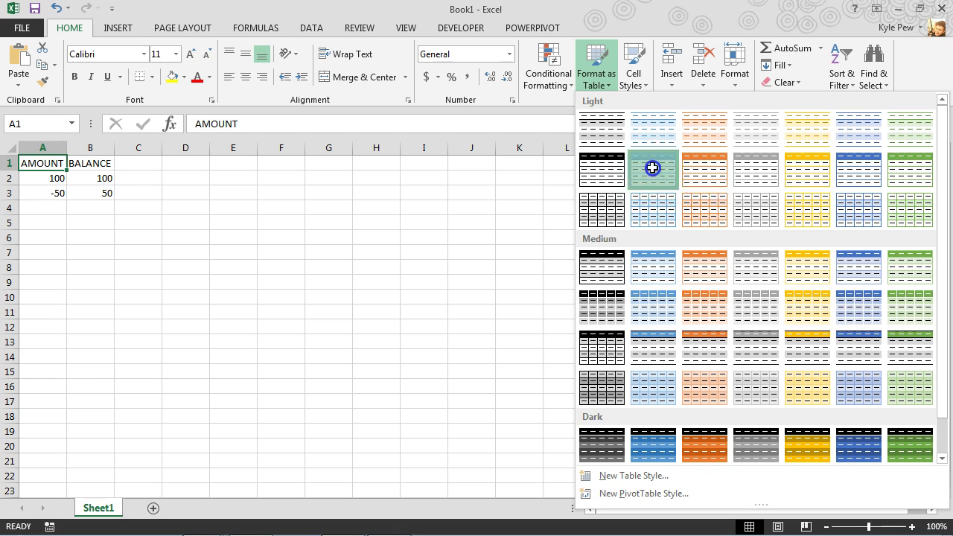
{"action": "left_click_drag", "start_coordinate": [781, 359], "coordinate": [352, 238]}
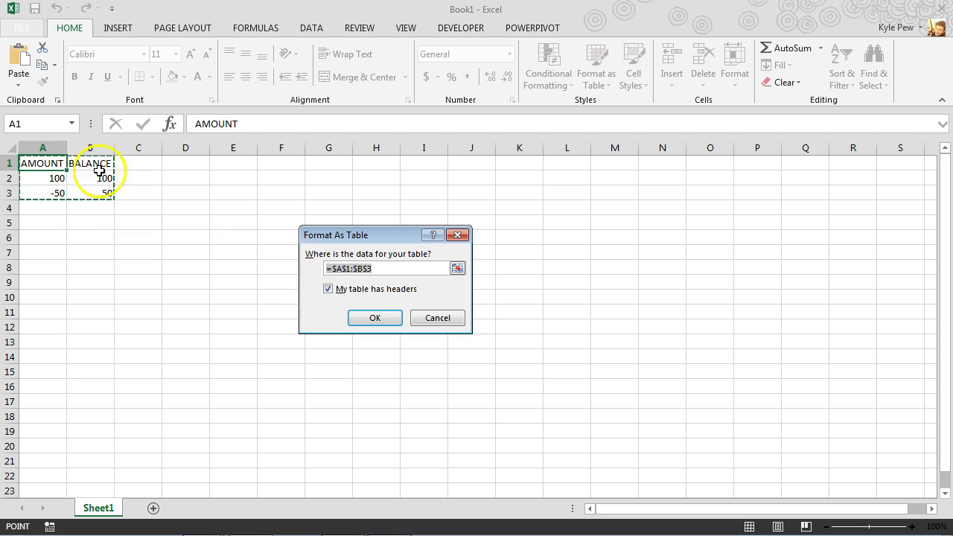
{"action": "left_click", "coordinate": [372, 318]}
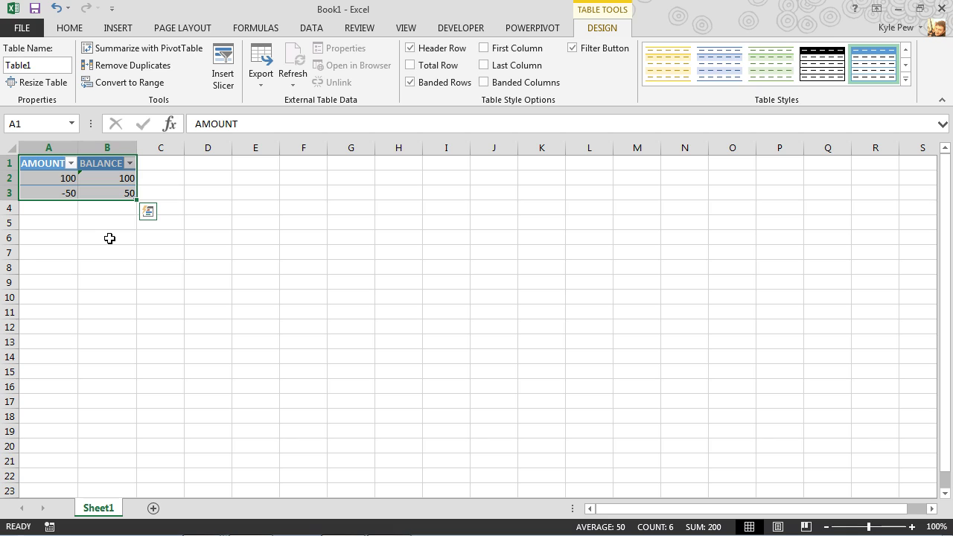
- Extend the table by one row to row 4 and enter 100 as the amount in A4
{"action": "mouse_move", "coordinate": [128, 204]}
{"action": "left_mouse_down"}
{"action": "mouse_move", "coordinate": [141, 192]}
{"action": "mouse_move", "coordinate": [127, 215]}
{"action": "left_mouse_up"}
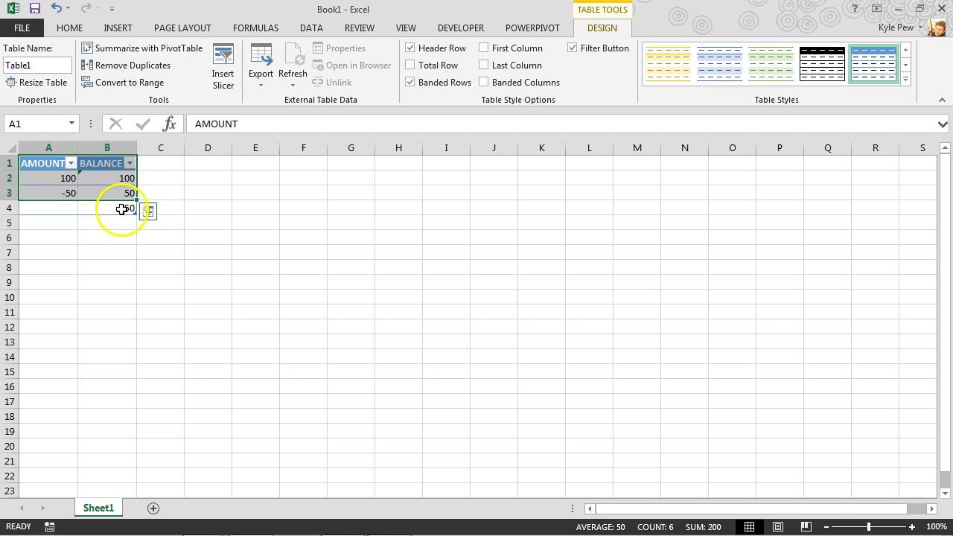
{"action": "left_click", "coordinate": [59, 208]}
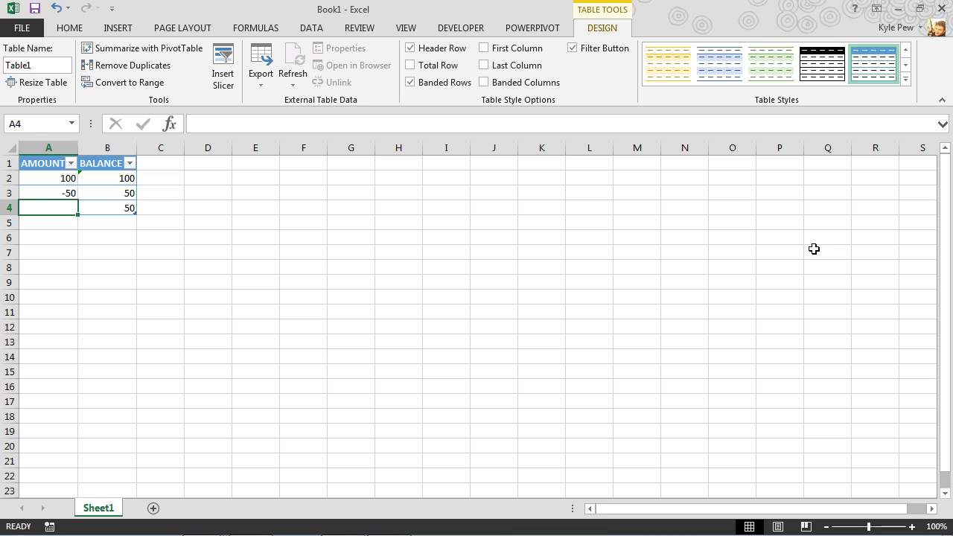
{"action": "type", "text": "100"}
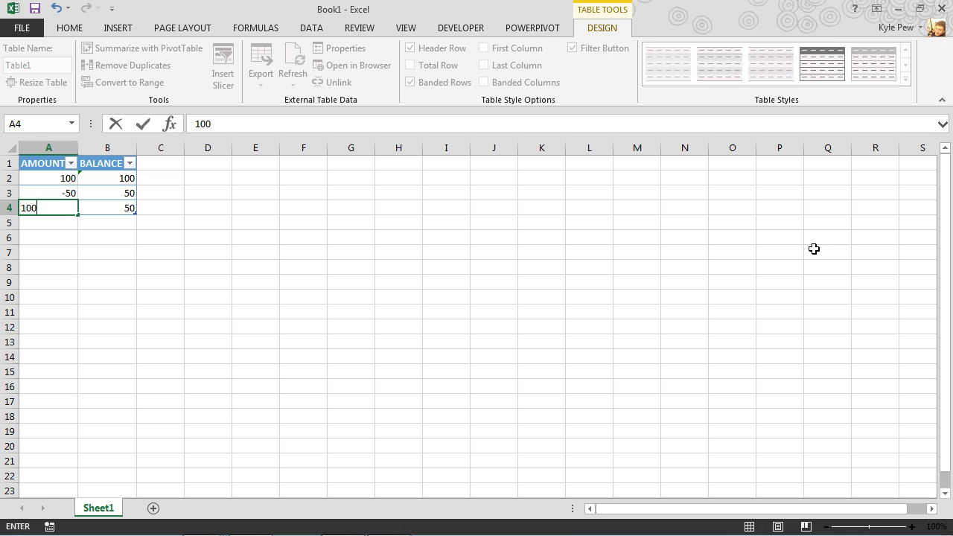
{"action": "key", "text": "Return"}
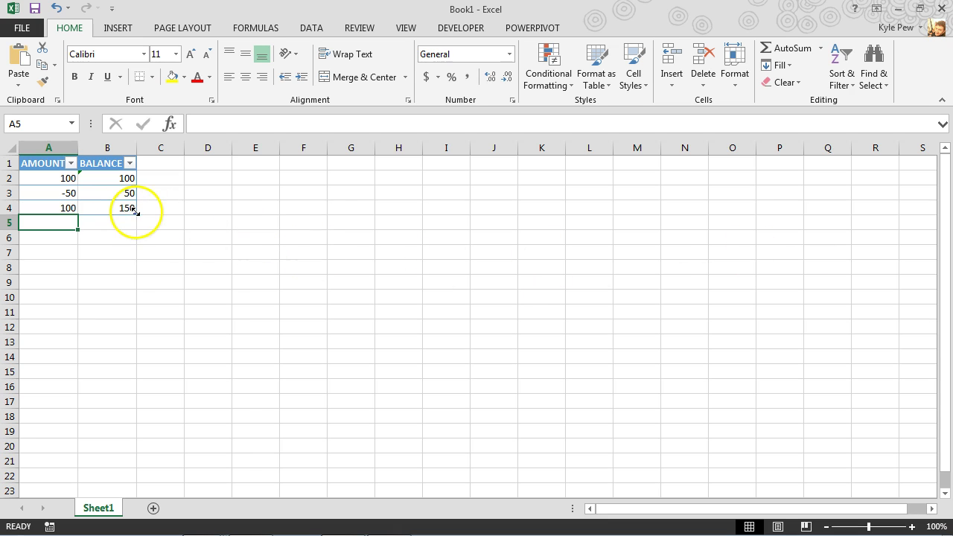
- Extend the table down to row 14 and enter the amounts 200, -100, -250 and 100 in cells A5 to A8
{"action": "left_click_drag", "start_coordinate": [134, 213], "coordinate": [138, 364]}
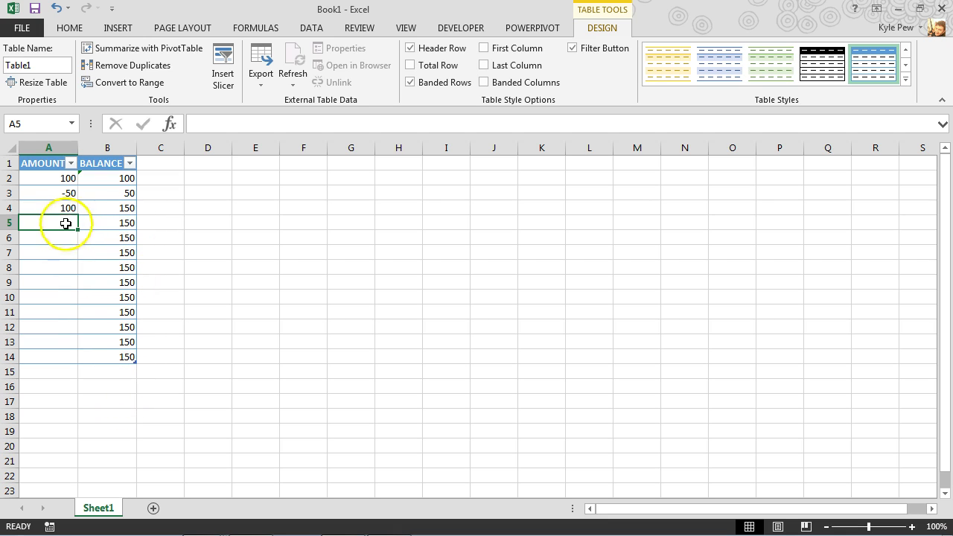
{"action": "type", "text": "200"}
{"action": "key", "text": "Return"}
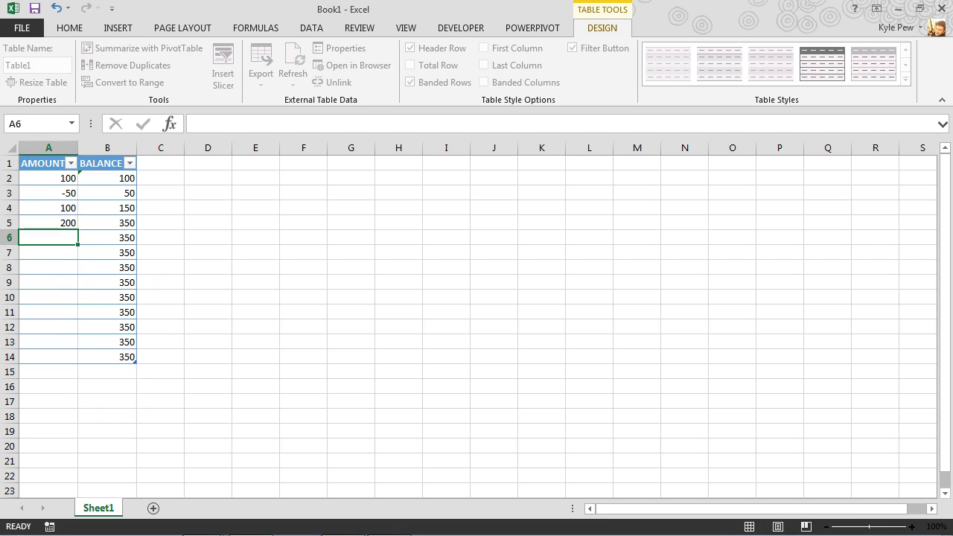
{"action": "type", "text": "-"}
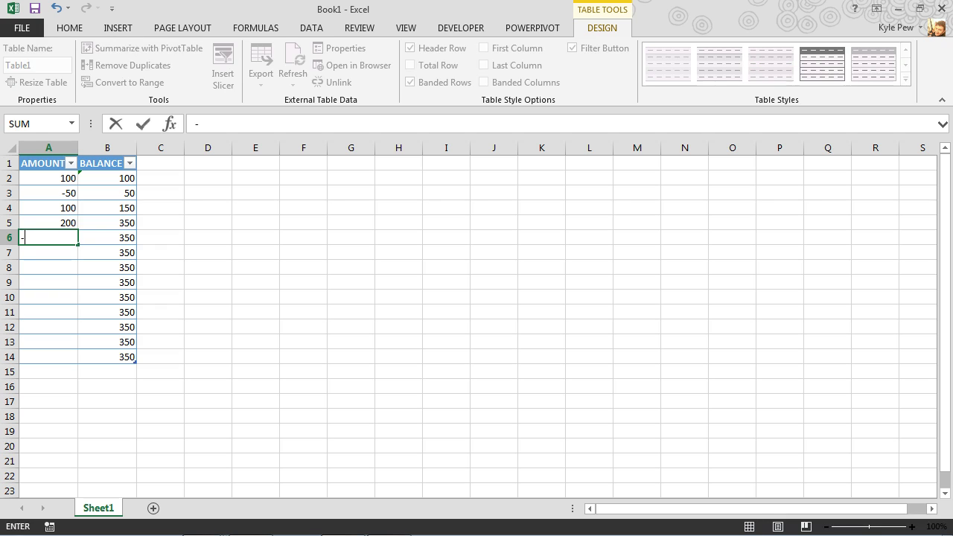
{"action": "type", "text": "100"}
{"action": "key", "text": "Return"}
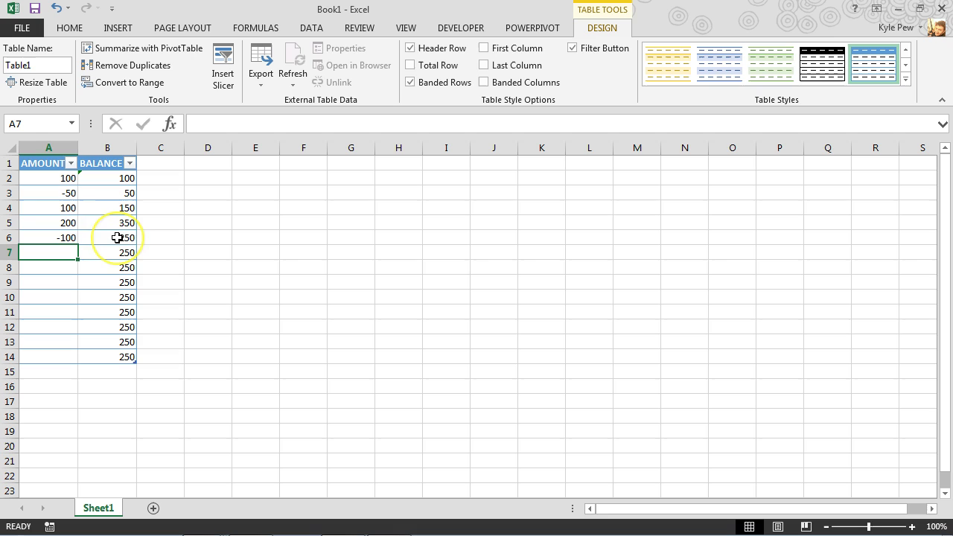
{"action": "type", "text": "-"}
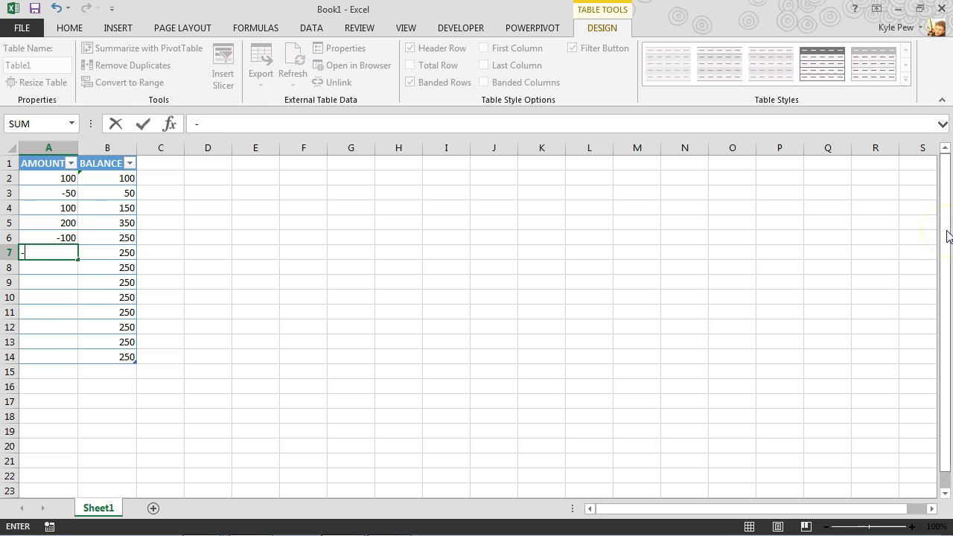
{"action": "type", "text": "250"}
{"action": "key", "text": "Return"}
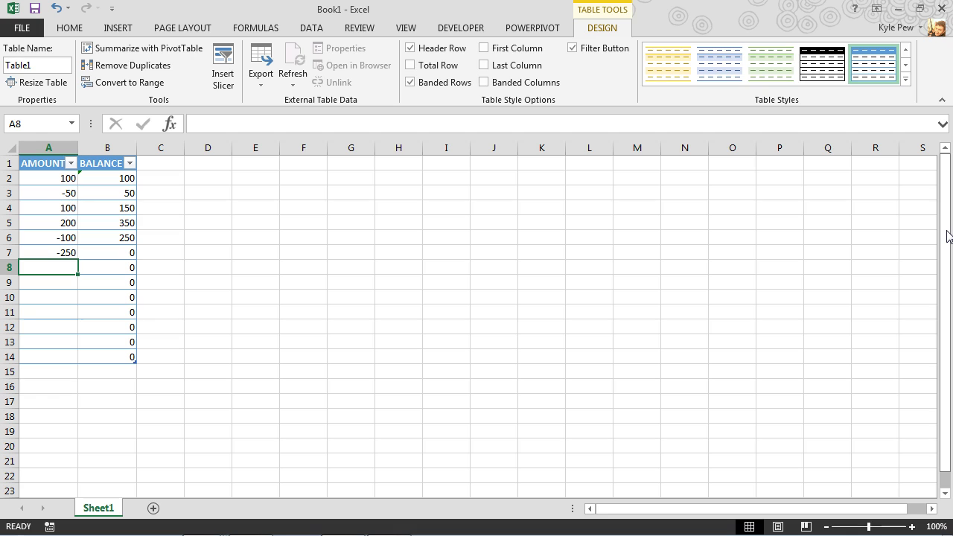
{"action": "type", "text": "100"}
{"action": "key", "text": "Return"}
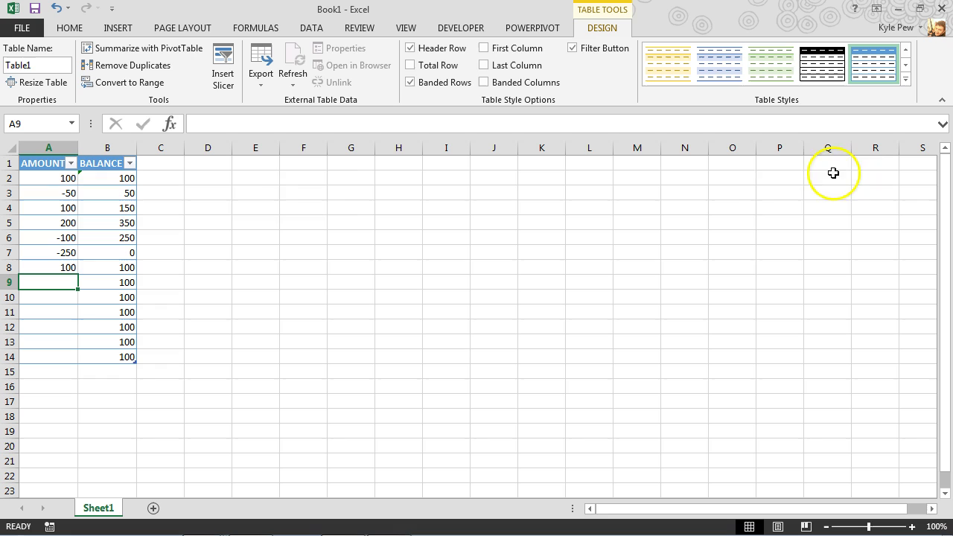
- Review the balance formulas in cells B2 and B3 and return to the table formatting commands
{"action": "left_click", "coordinate": [111, 181]}
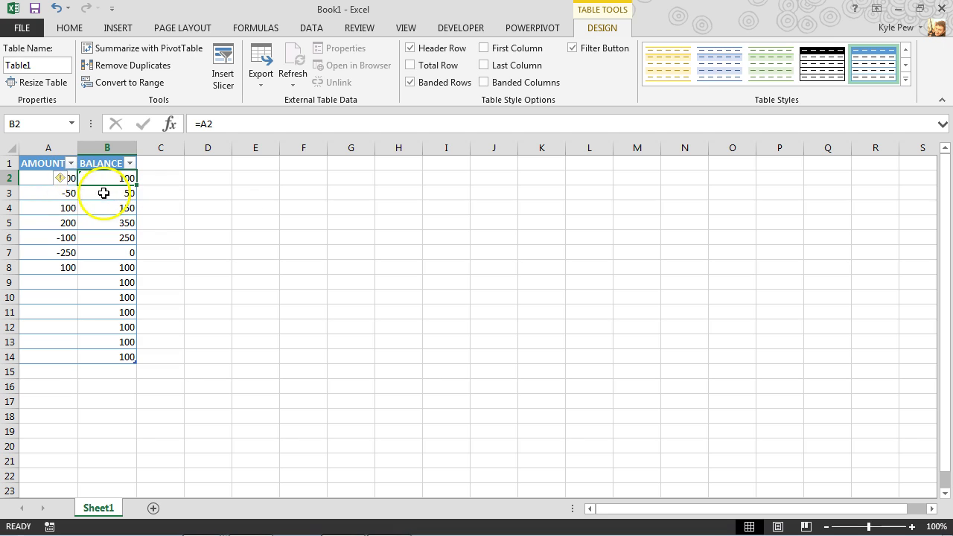
{"action": "left_click", "coordinate": [103, 193]}
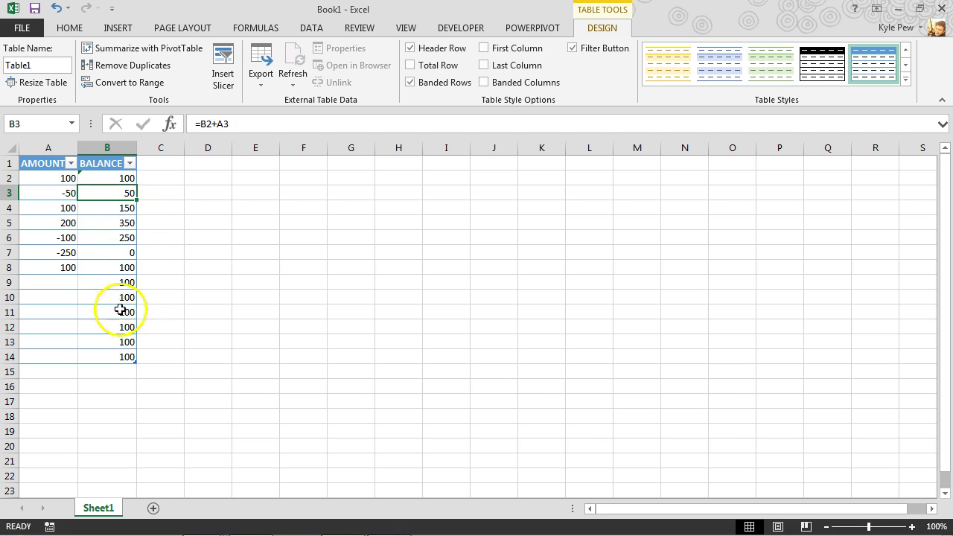
{"action": "left_click", "coordinate": [75, 28]}
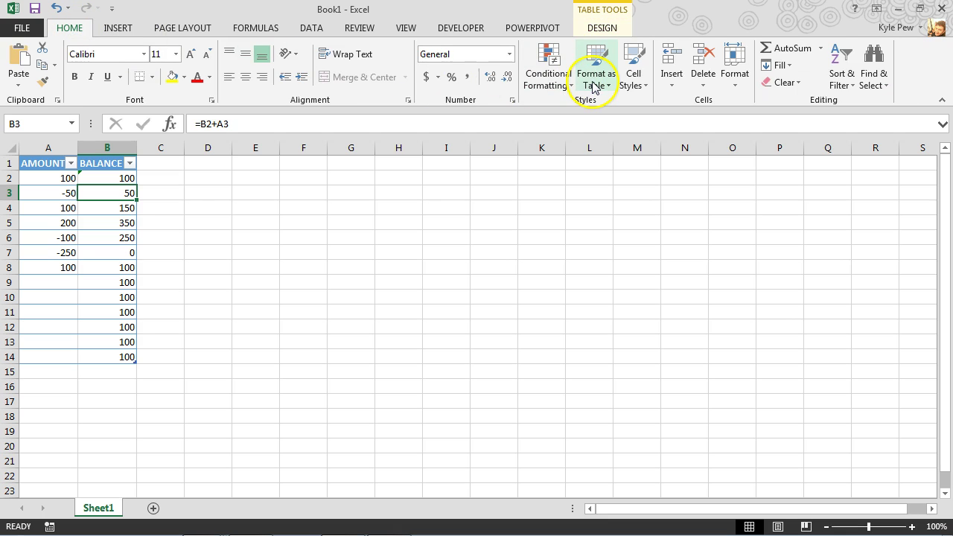